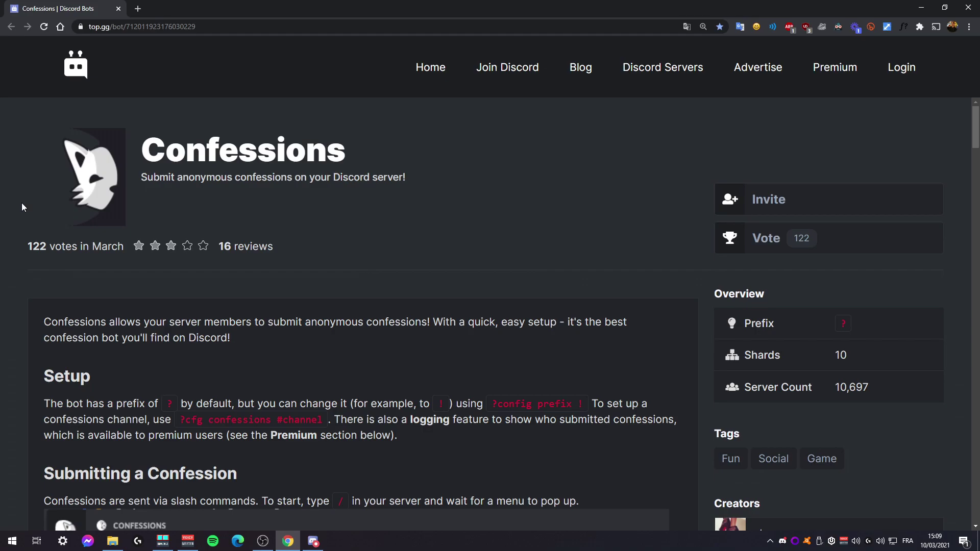
Examine the setup, confession submission and staff control instructions on the Confessions bot page.
scroll(155, 271, "down", 7)
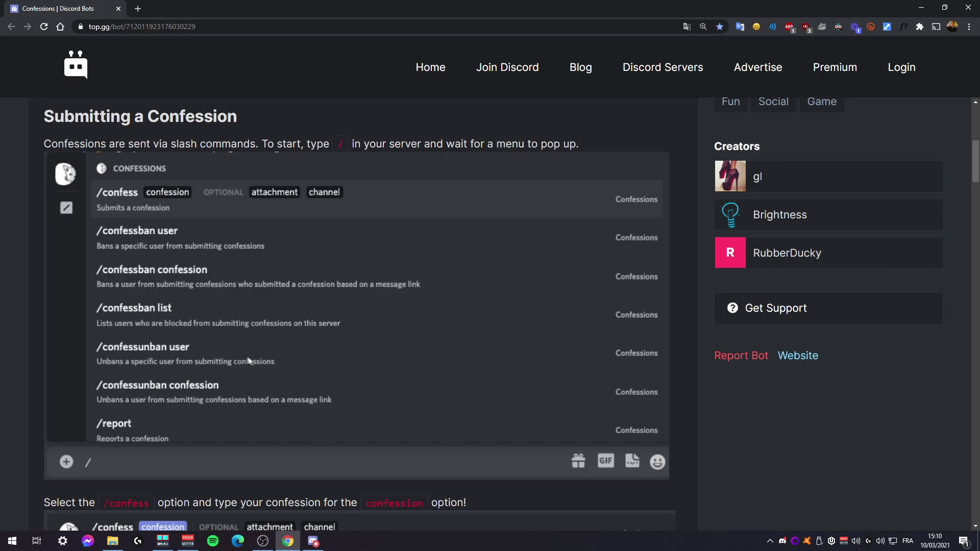
scroll(403, 287, "up", 4)
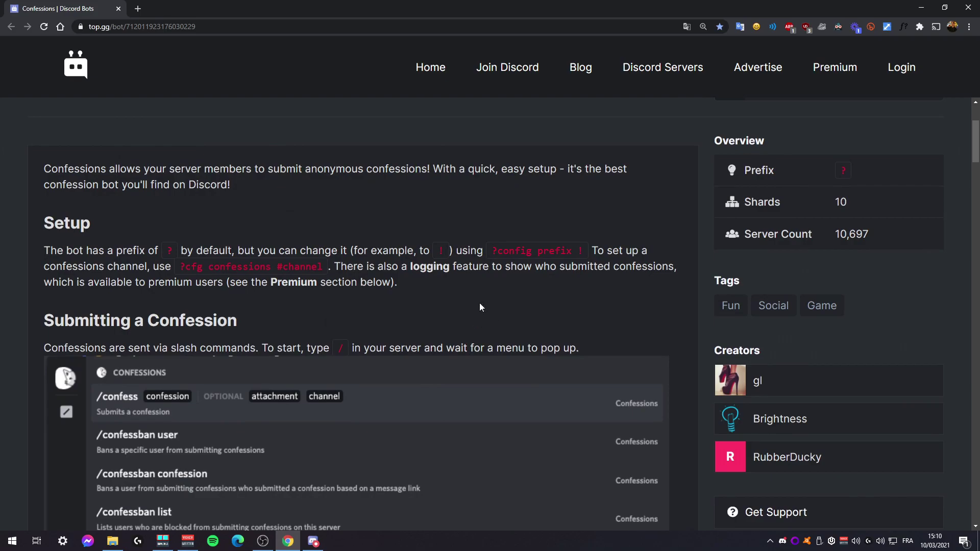
scroll(479, 306, "down", 8)
scroll(432, 364, "up", 6)
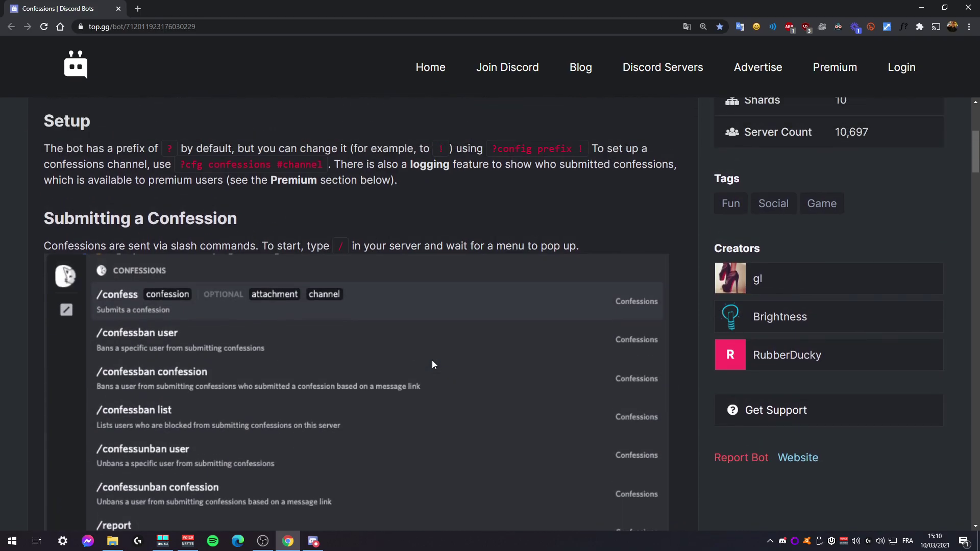
scroll(461, 380, "up", 4)
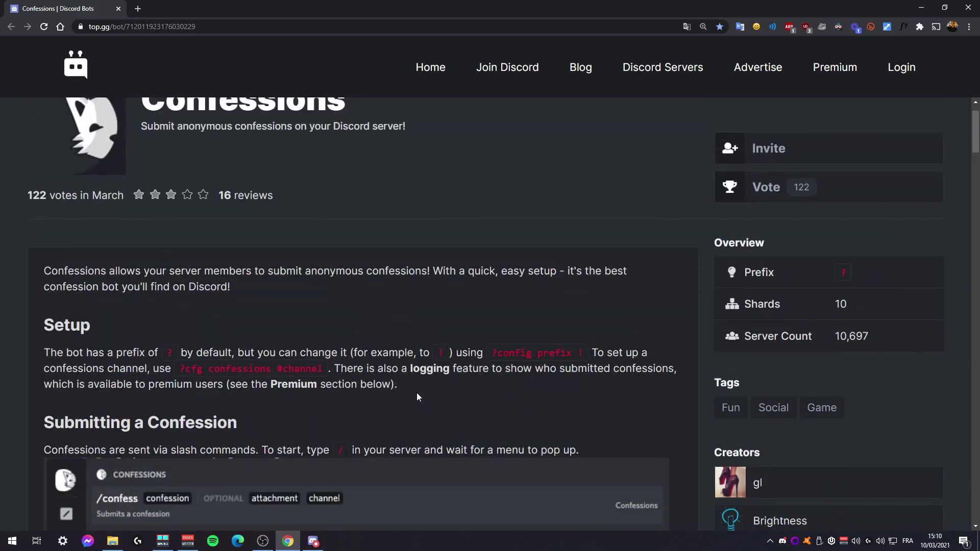
scroll(479, 396, "down", 13)
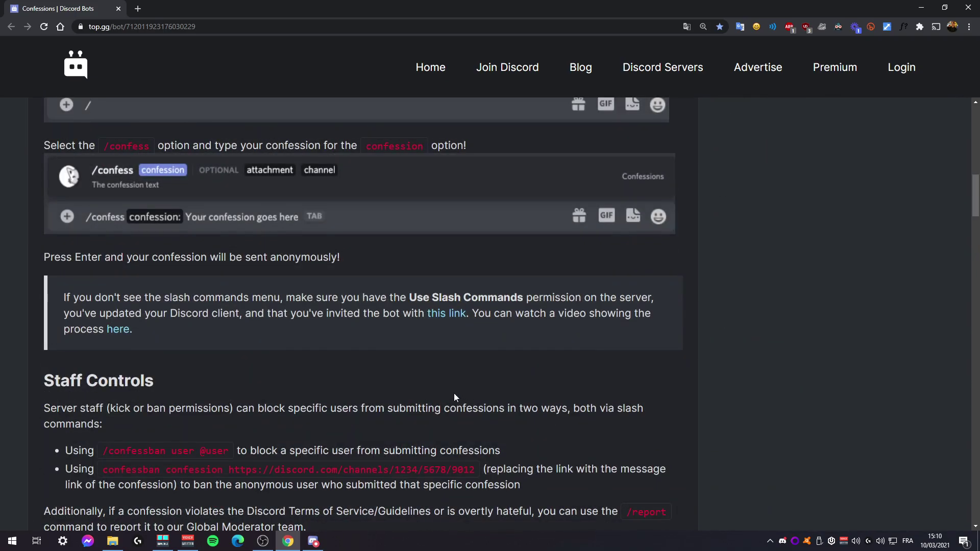
scroll(496, 378, "up", 13)
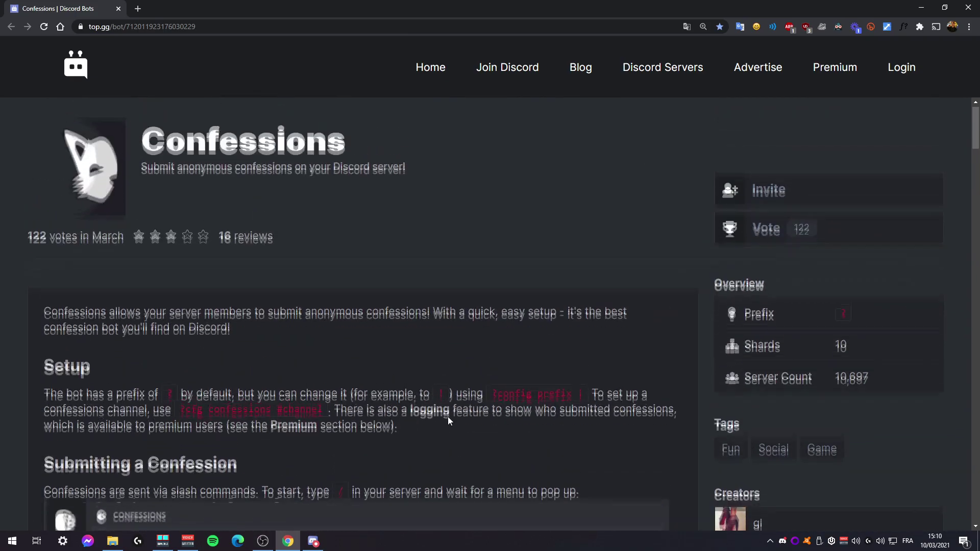
Switch to Discord and examine the Confessions bot's help message and the ?config command in the #test channel.
left_click(313, 541)
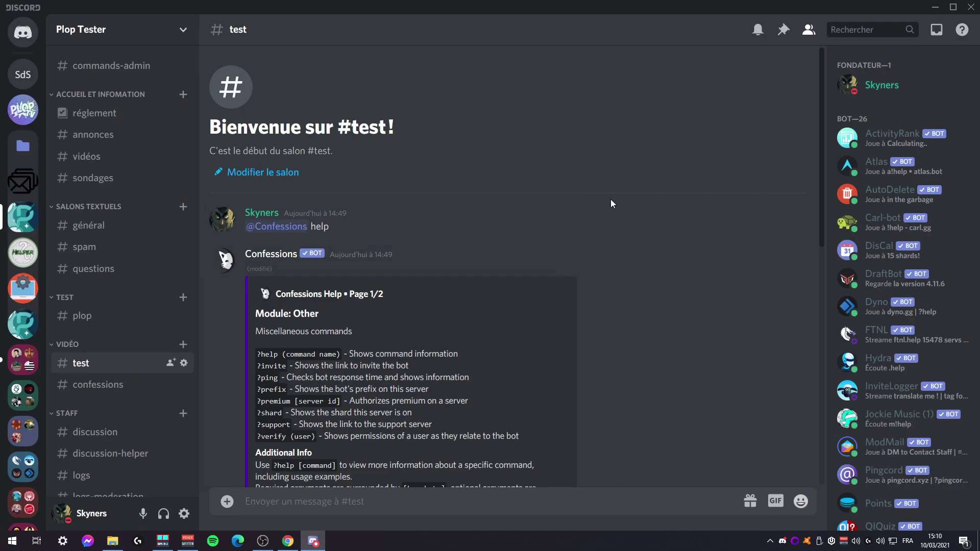
left_click(272, 232)
left_click(271, 241)
scroll(496, 268, "down", 2)
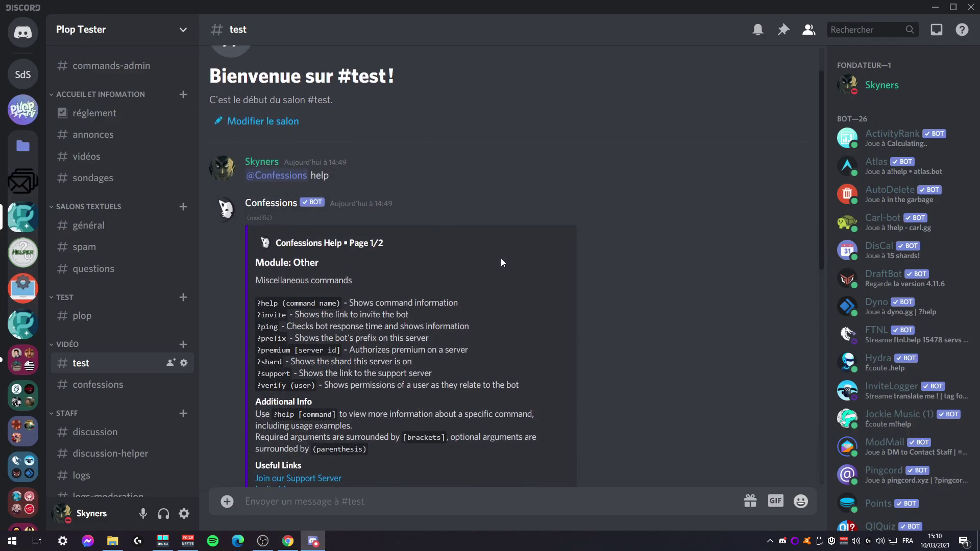
scroll(496, 267, "down", 1)
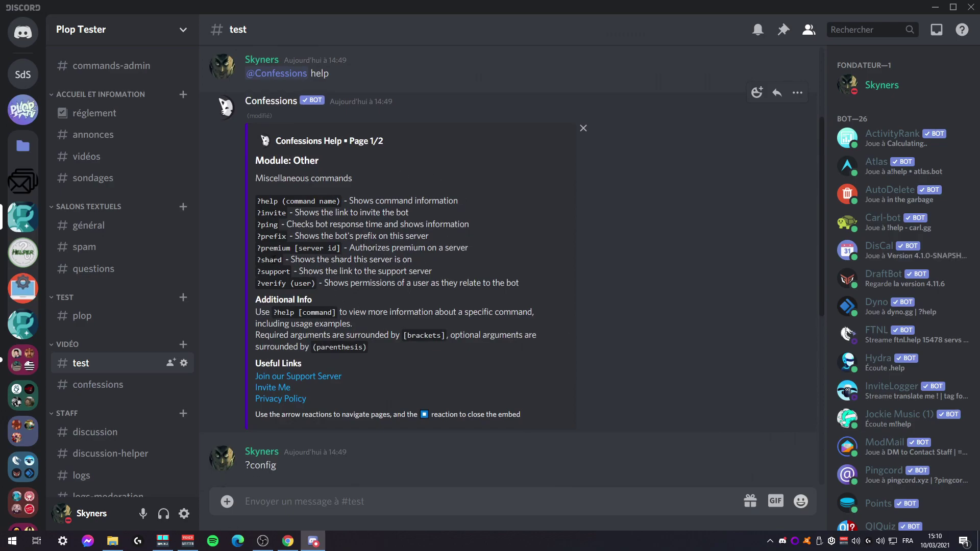
left_click_drag(260, 236, 274, 236)
left_click(311, 233)
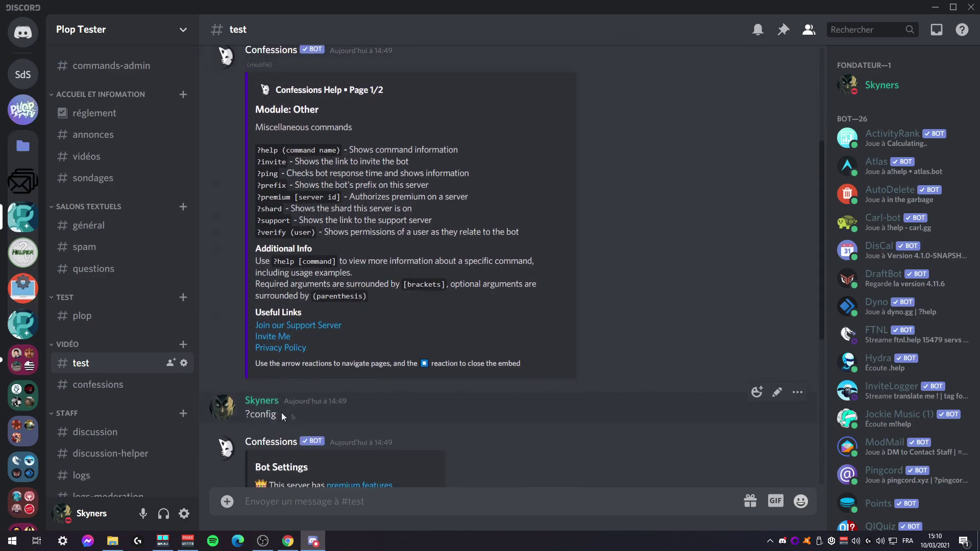
left_click_drag(295, 416, 245, 418)
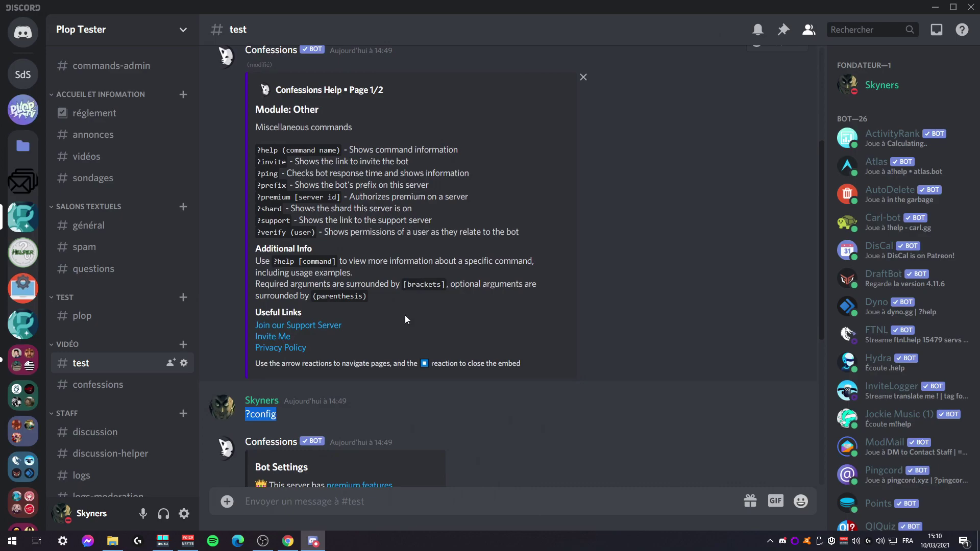
scroll(440, 330, "down", 1)
left_click(316, 364)
Review the bot settings listed by ?config and the "?config confessions #confessions" command used to register the confession channel.
scroll(322, 364, "down", 4)
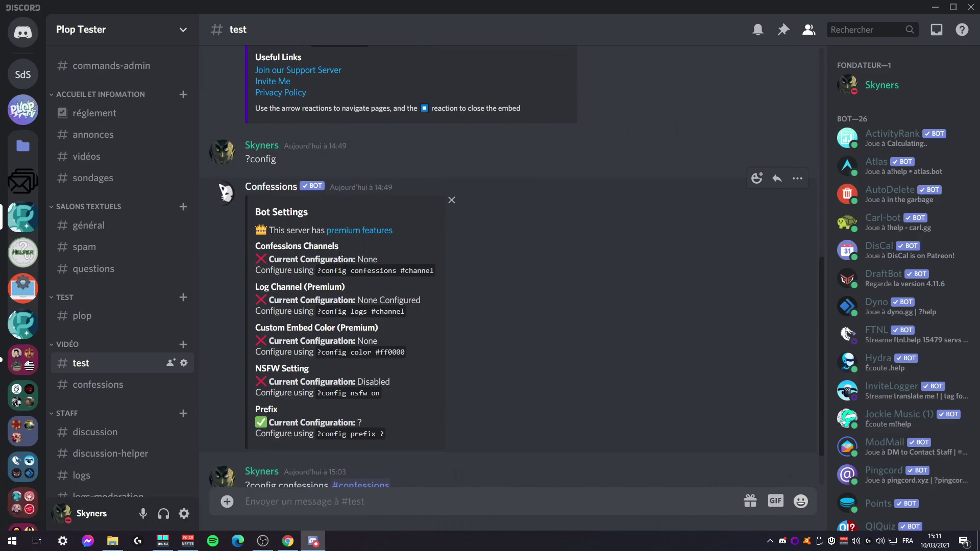
left_click_drag(304, 287, 328, 287)
left_click(285, 290)
left_click_drag(254, 368, 310, 369)
left_click(396, 363)
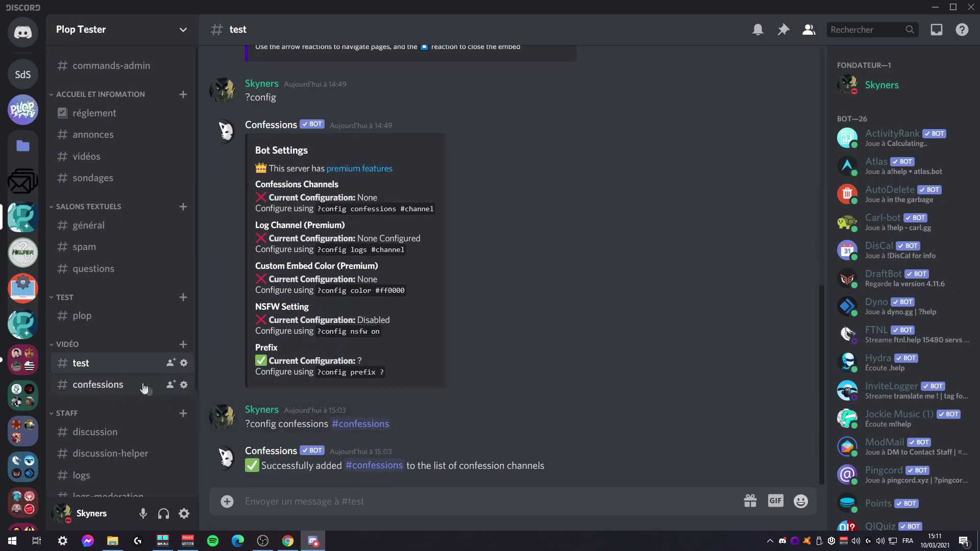
left_click_drag(245, 425, 423, 430)
left_click(462, 425)
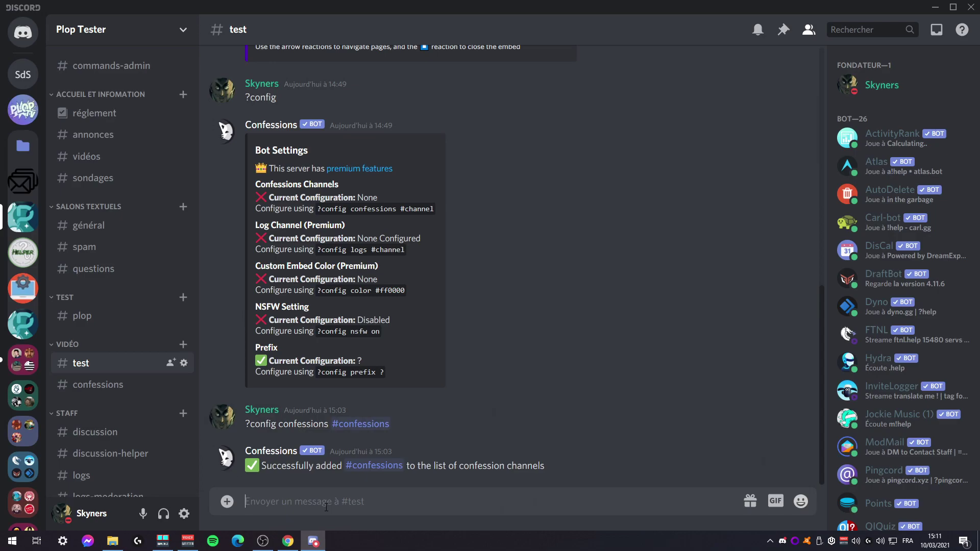
Start a /confess command in the #test channel, leaving its confession text empty.
type("/conf")
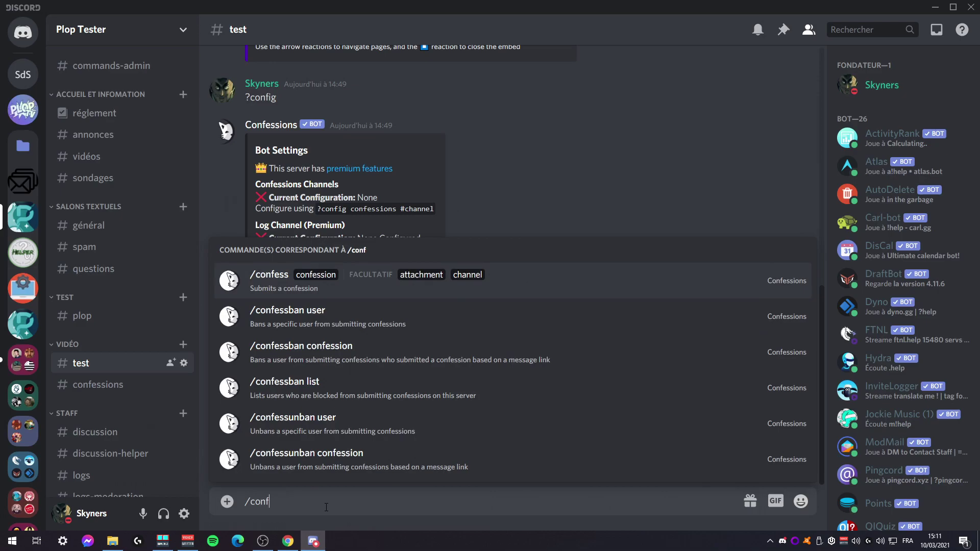
key("Tab")
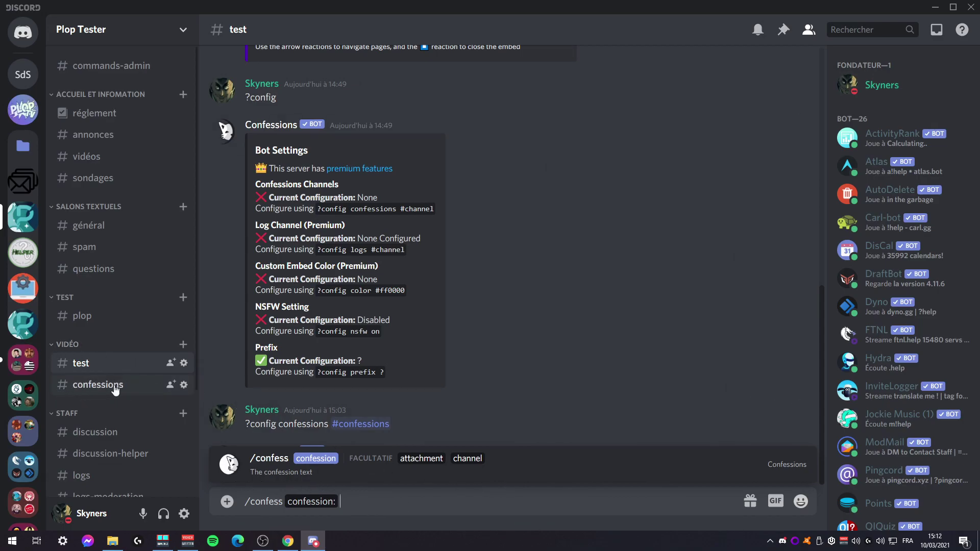
Submit an anonymous confession reading "Test" with the /confess command in the #confessions channel.
left_click(98, 385)
type("/conf")
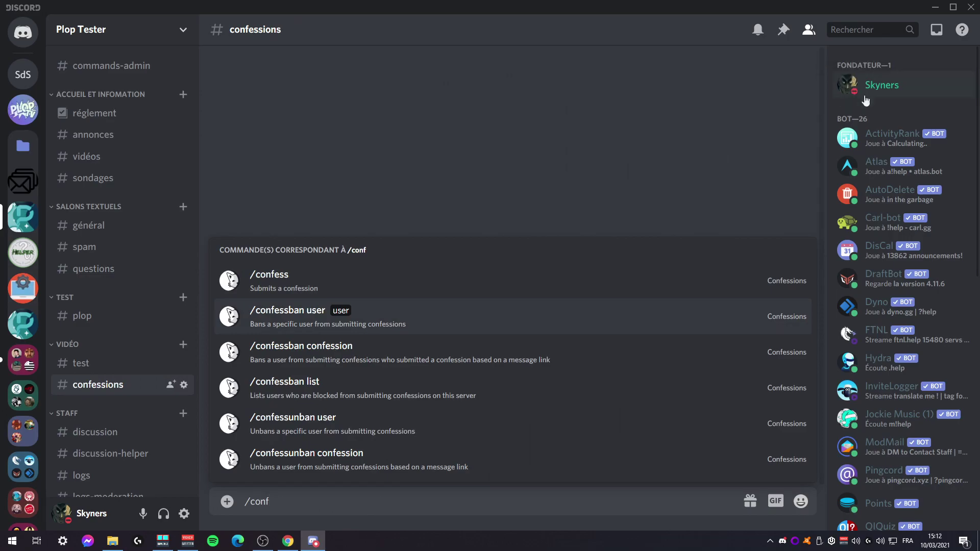
type("es")
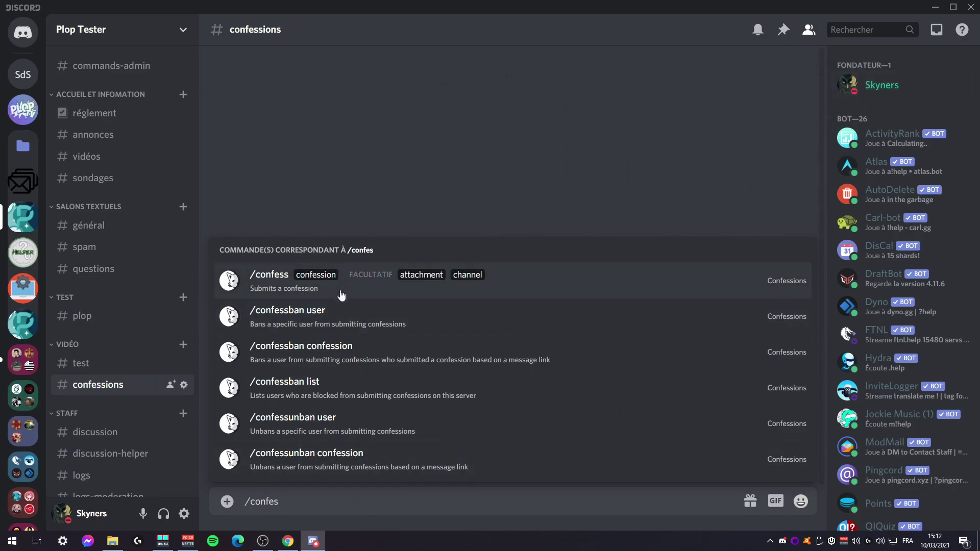
left_click(399, 294)
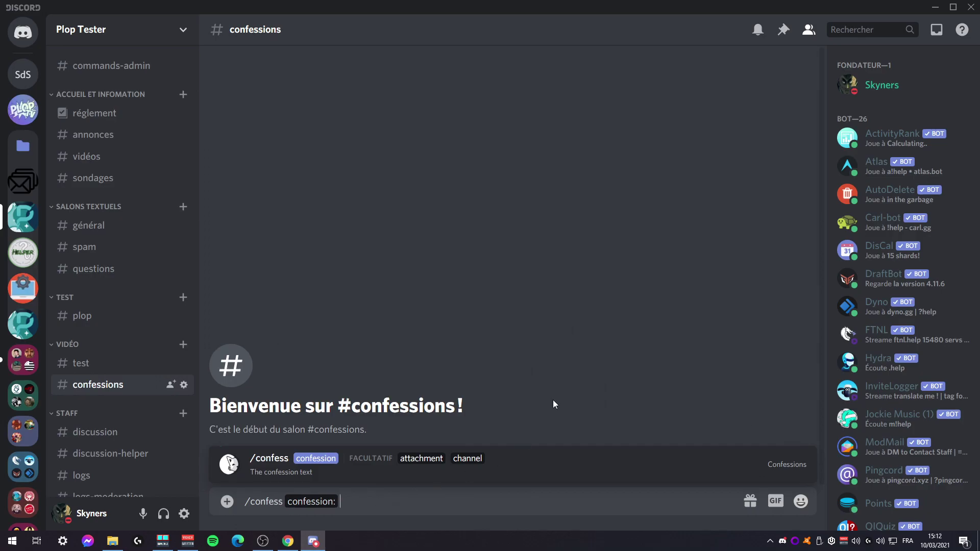
type("Test")
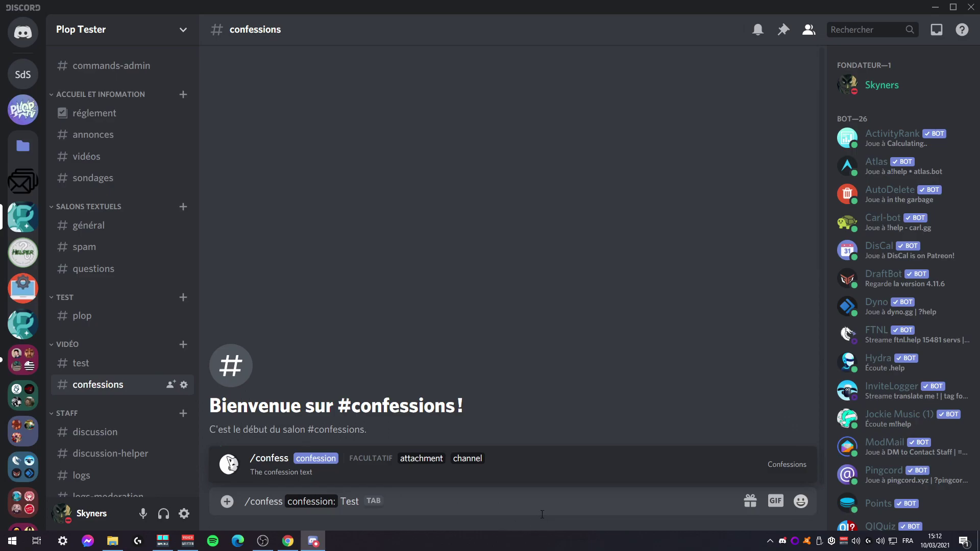
key("Return")
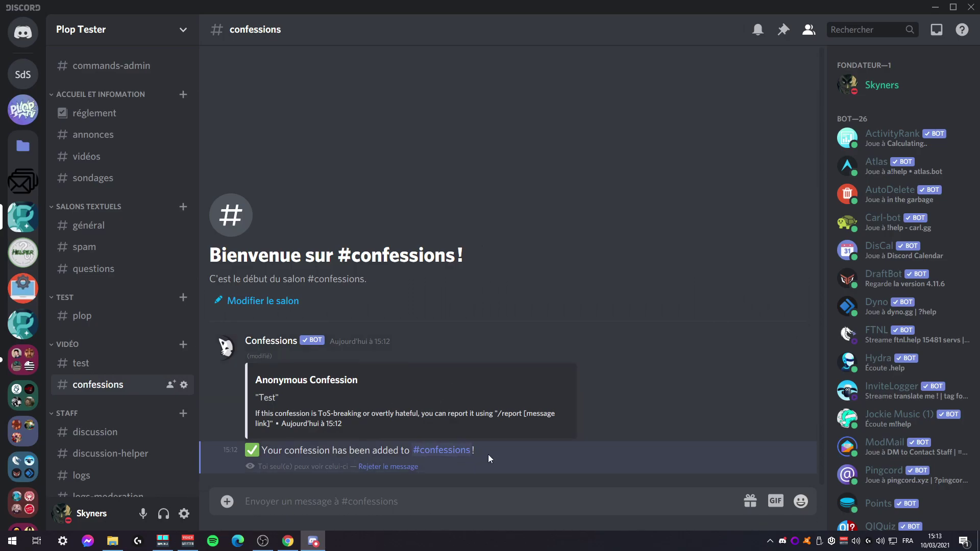
Read and dismiss the bot's private confirmation message under the "Test" confession.
left_click_drag(284, 450, 401, 450)
left_click(372, 450)
left_click_drag(262, 467, 335, 467)
left_click(349, 451)
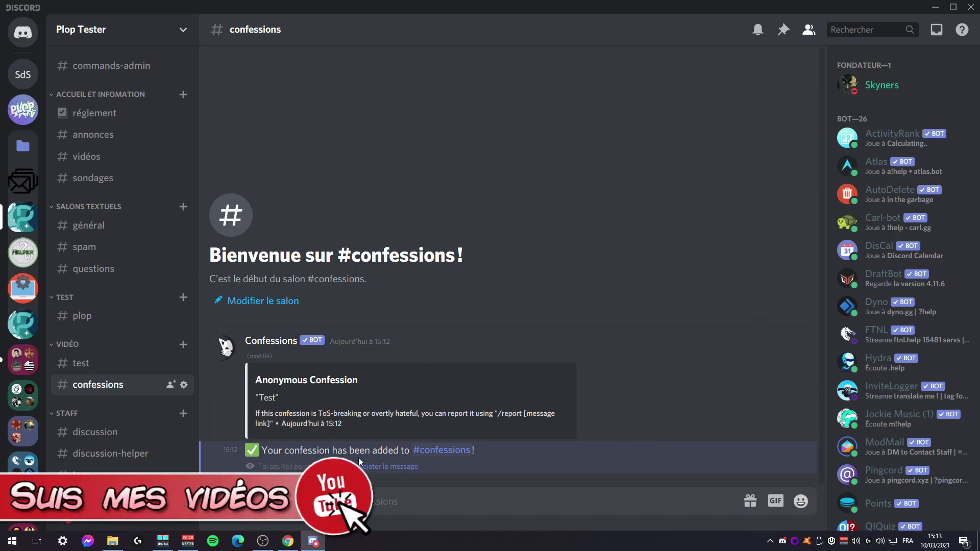
left_click(409, 467)
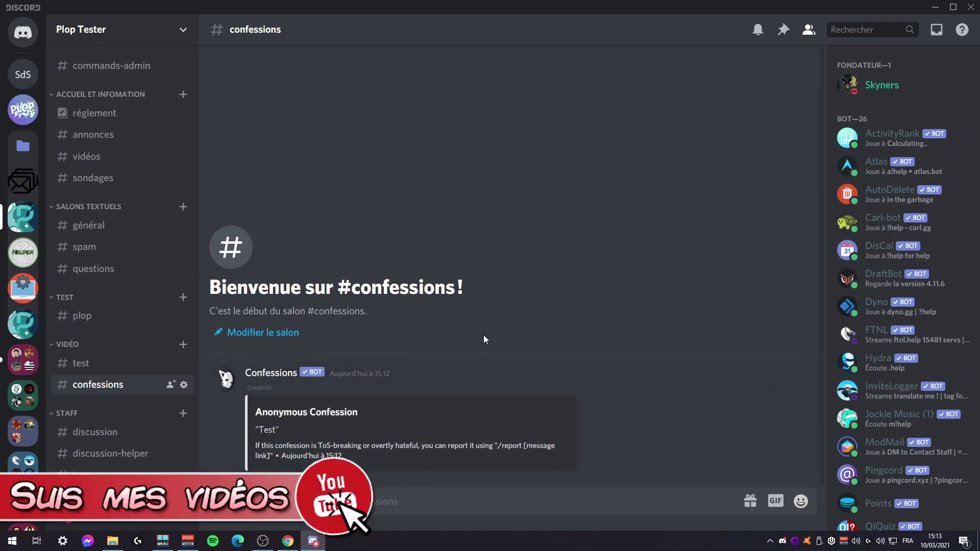
Submit the confession "Plop" with the prepared /confess command in #test and dismiss the bot's private confirmation.
left_click(103, 366)
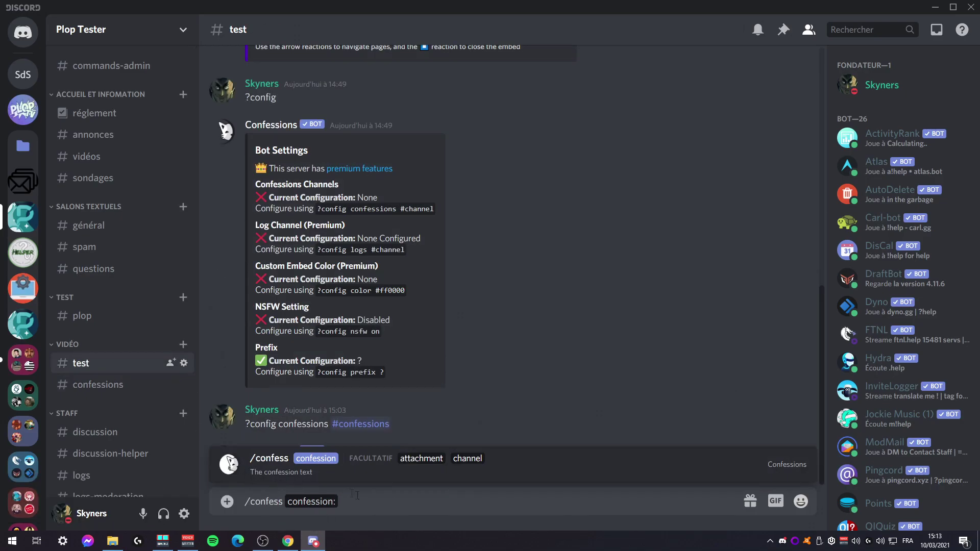
type("Plop test")
key("Return")
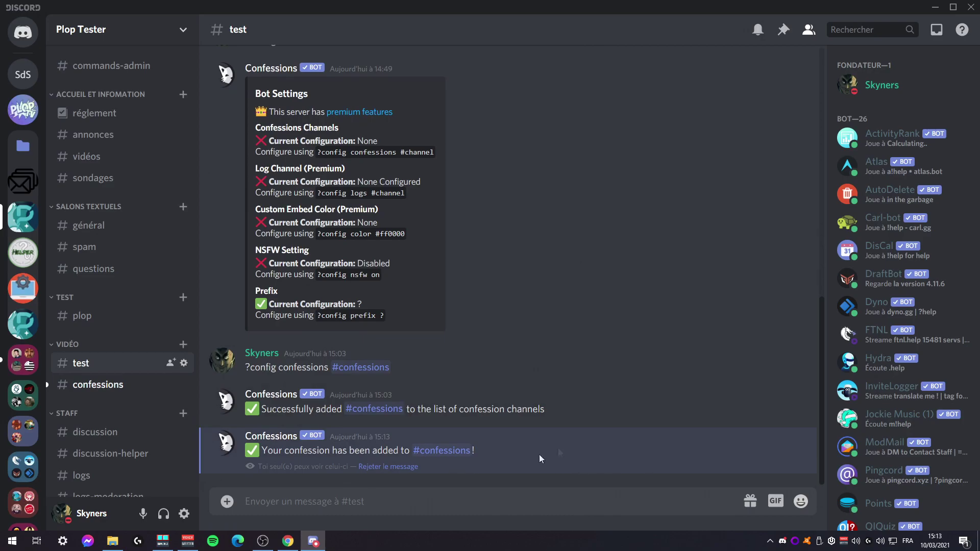
left_click(390, 467)
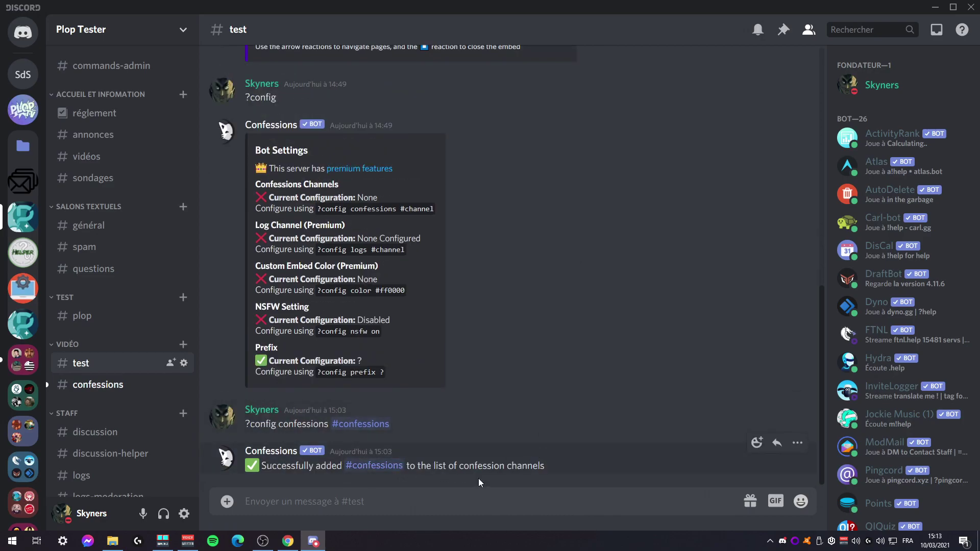
type("/conf")
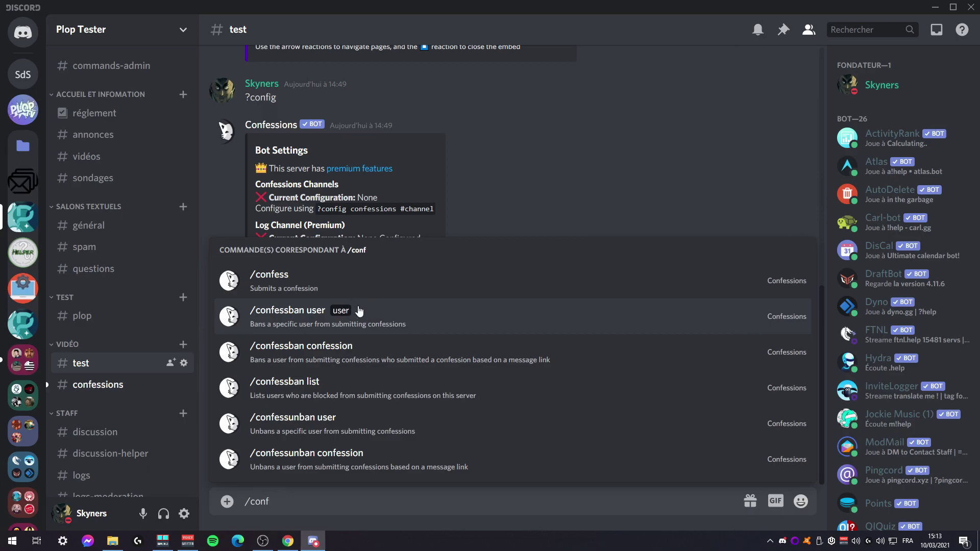
left_click(359, 311)
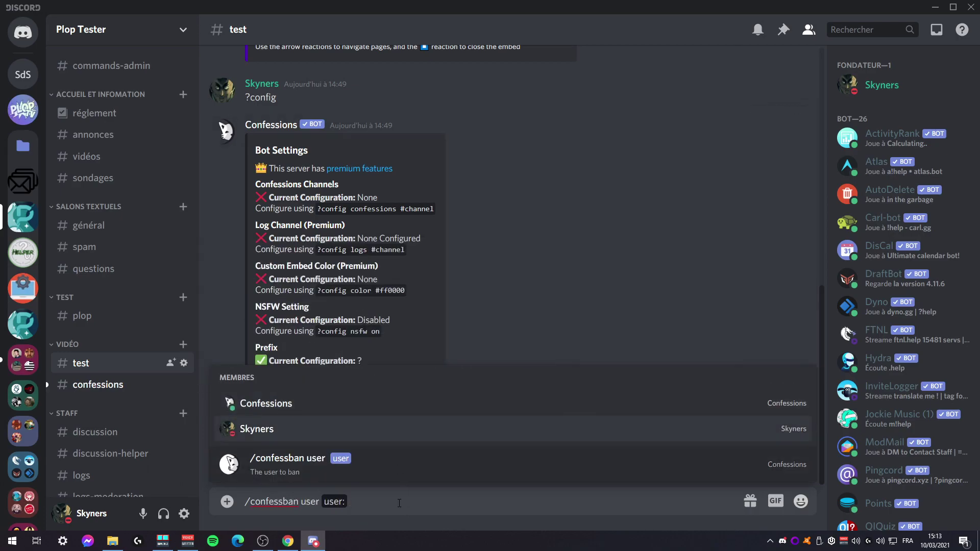
type("Sk")
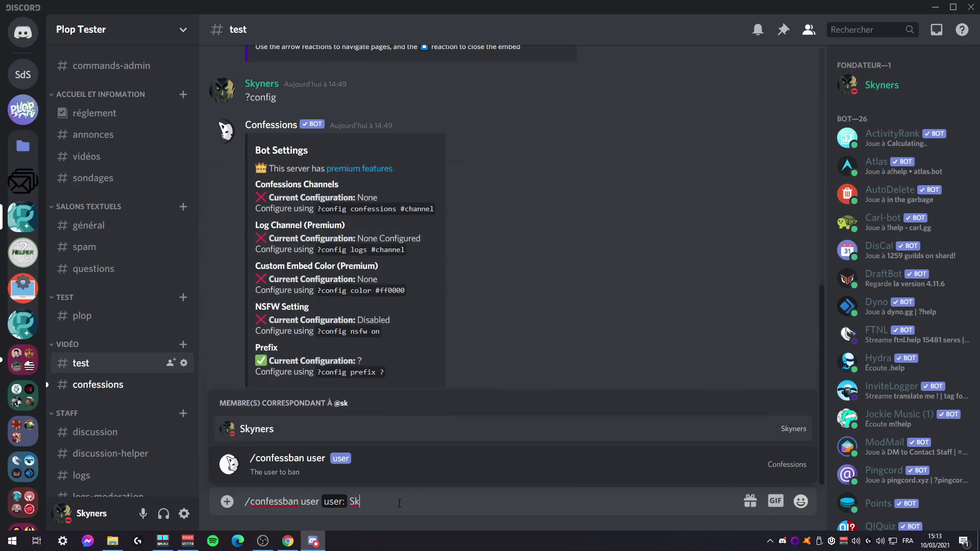
key("BackSpace")
key("BackSpace")
key("ctrl+a")
key("BackSpace")
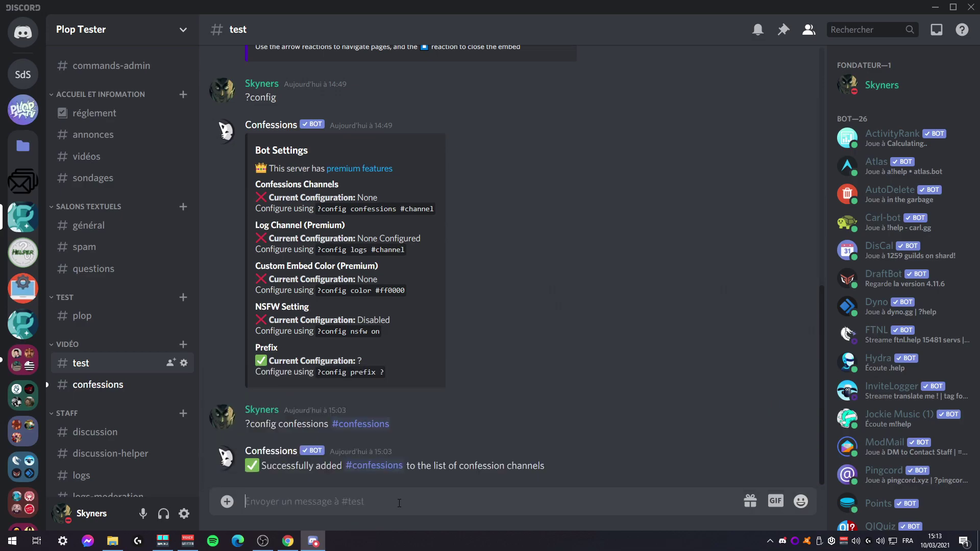
Examine the Confessions bot's slash commands, including the ban, unban and /report commands, in the #test channel.
type("/")
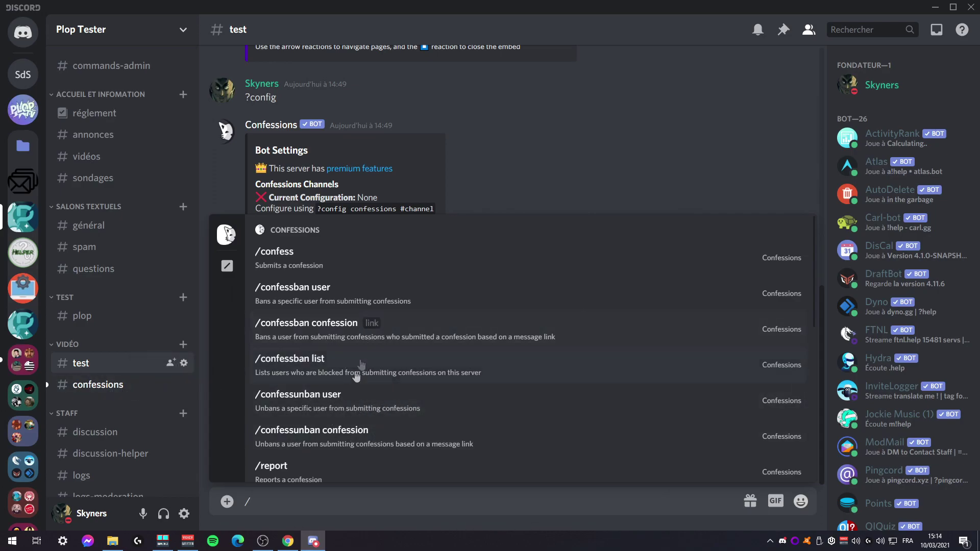
scroll(411, 438, "down", 1)
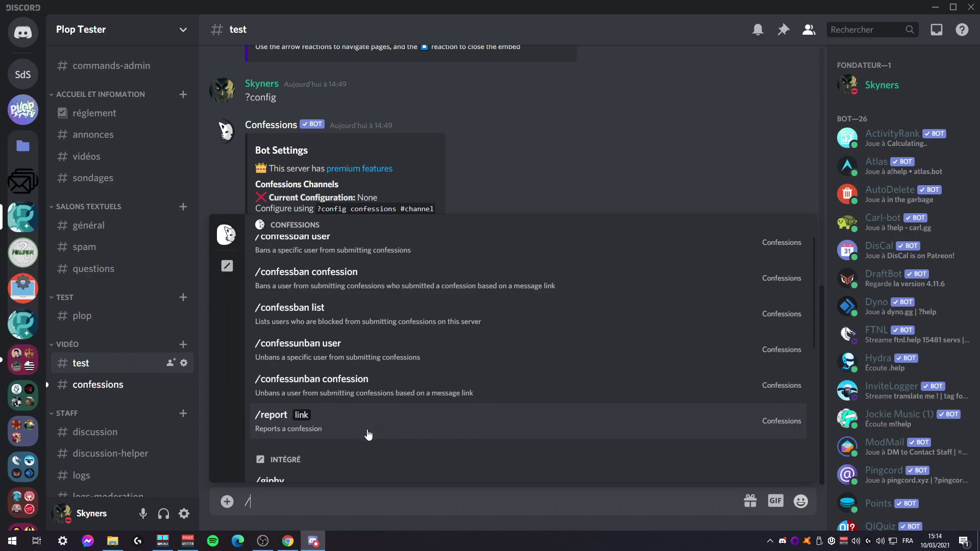
Read the reporting notice under the "Plop" confession in the #confessions channel and copy that message's link.
left_click(93, 391)
left_click_drag(469, 445, 492, 443)
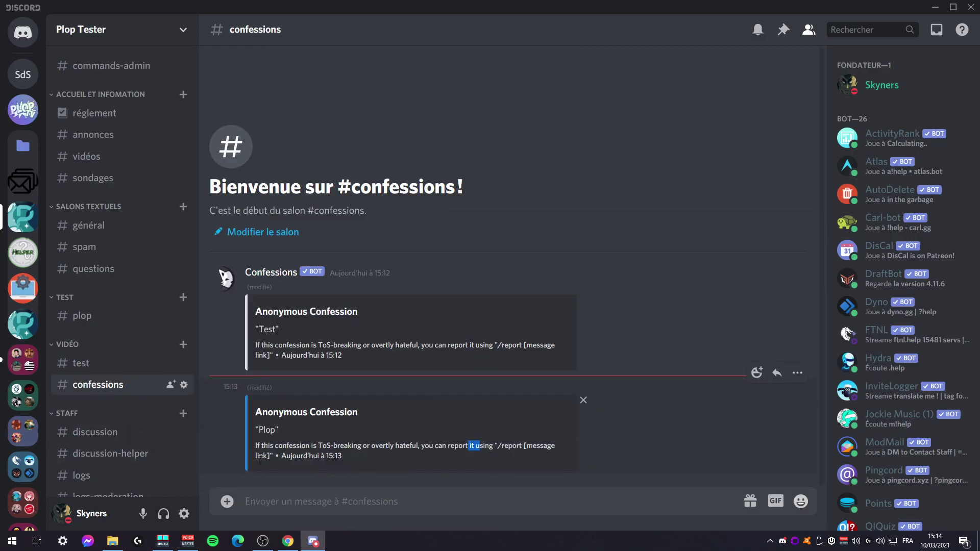
left_click_drag(255, 446, 331, 447)
left_click(360, 452)
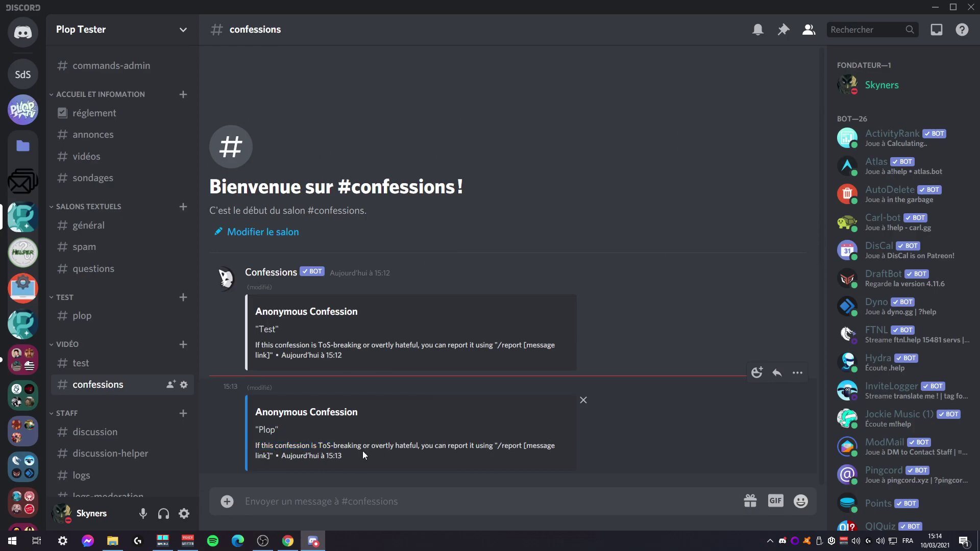
mouse_move(397, 446)
left_mouse_down()
mouse_move(424, 447)
mouse_move(396, 446)
left_mouse_up()
left_click_drag(498, 446, 521, 449)
right_click(420, 426)
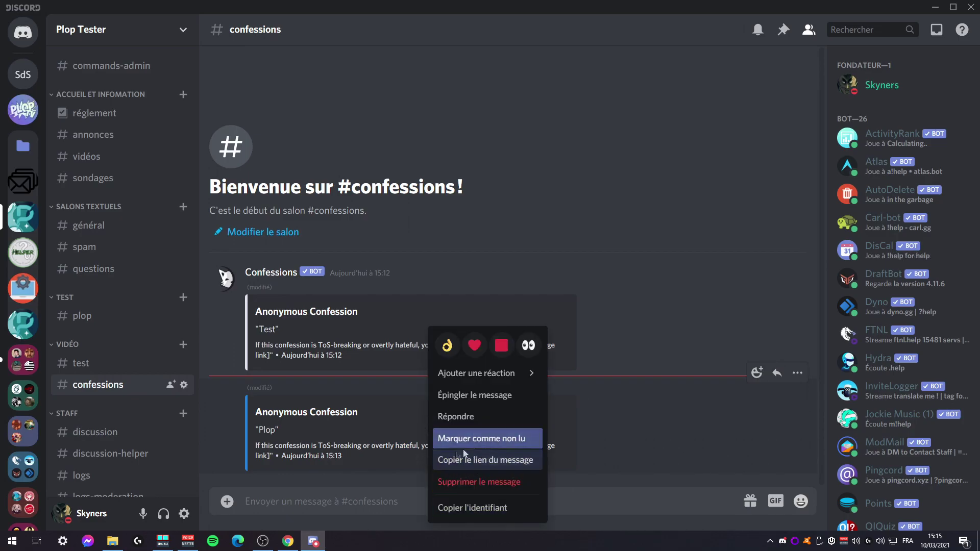
left_click(537, 461)
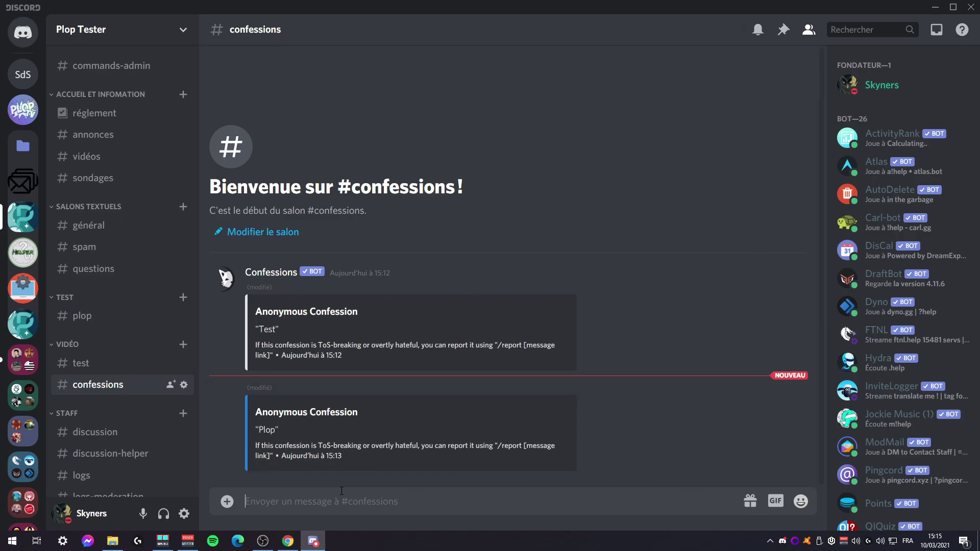
Examine the built-in and Confessions bot slash commands available in #confessions, then clear the slash from the message.
type("/")
left_click(227, 266)
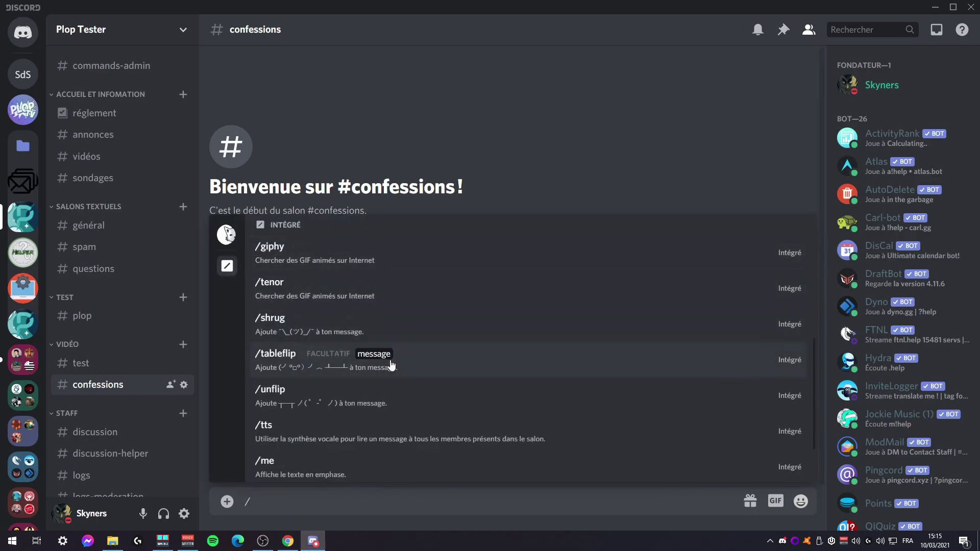
scroll(422, 372, "down", 2)
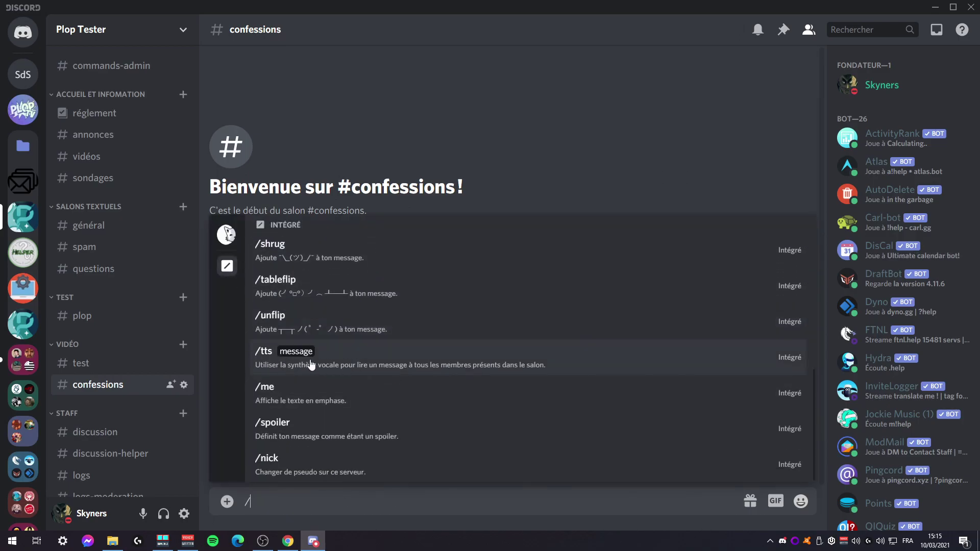
scroll(329, 327, "up", 2)
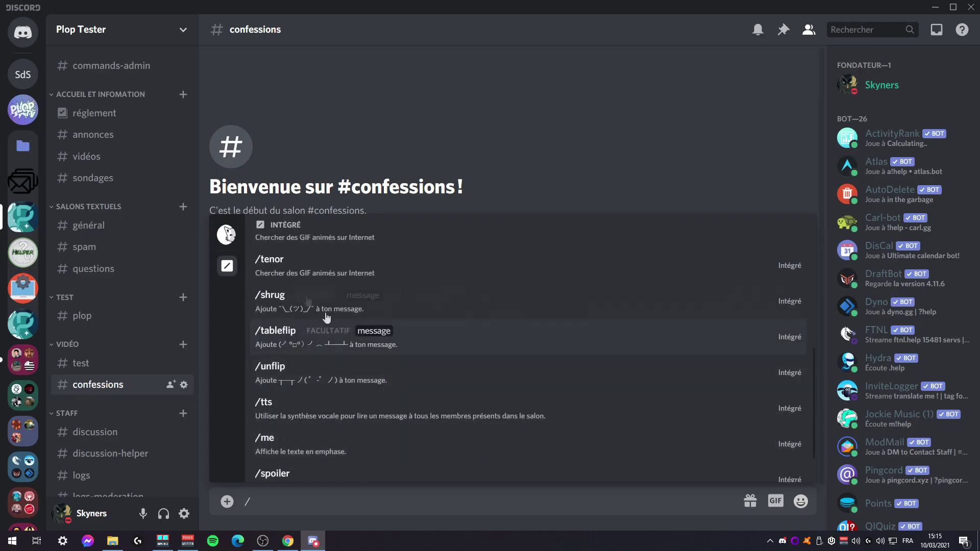
left_click(227, 242)
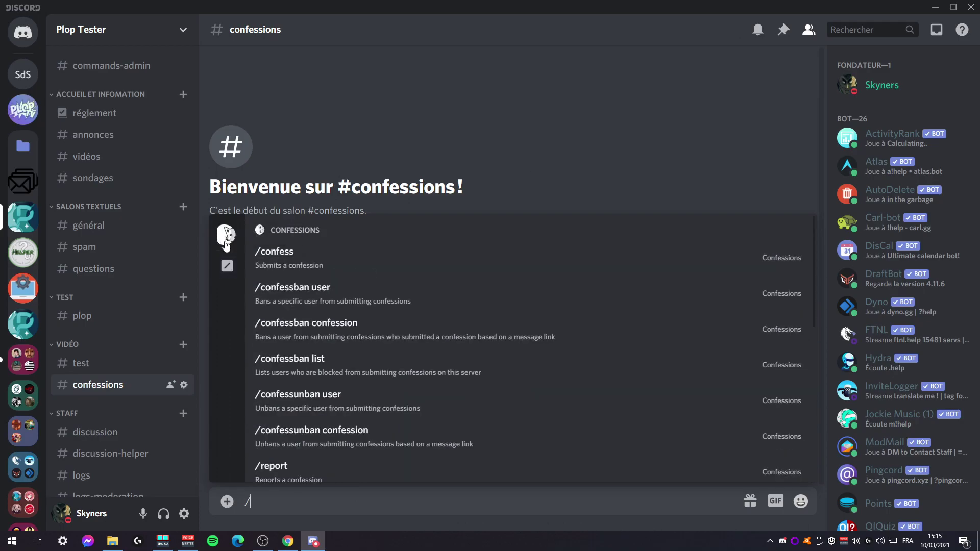
left_click(228, 266)
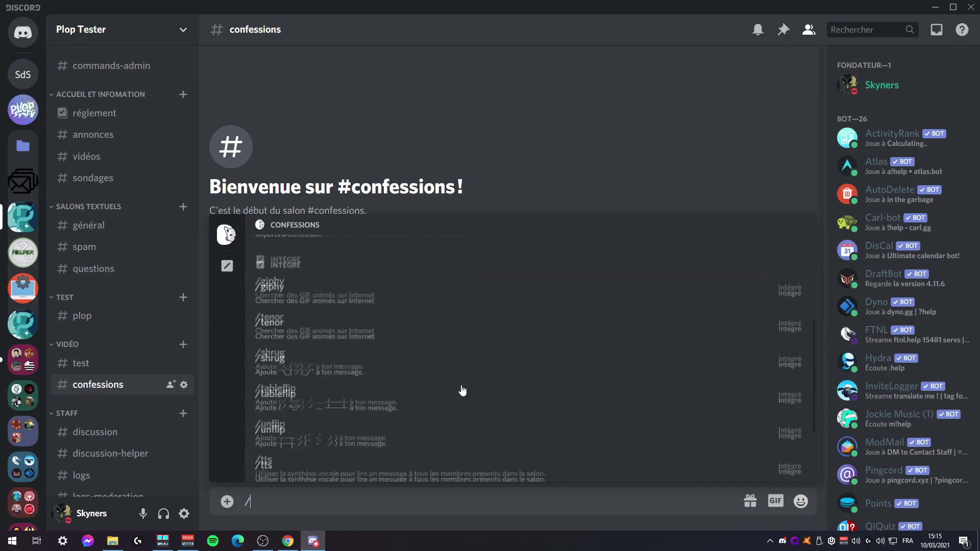
scroll(463, 391, "down", 2)
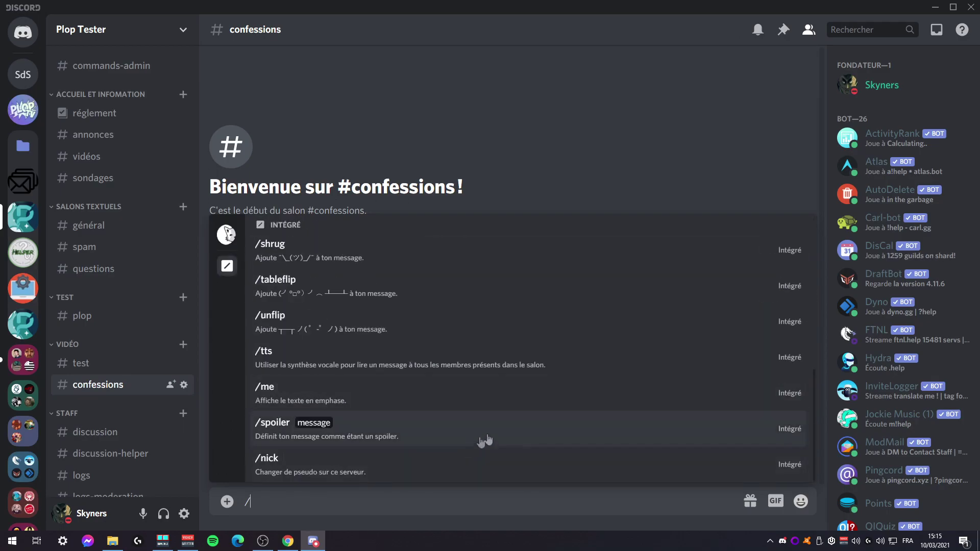
key("BackSpace")
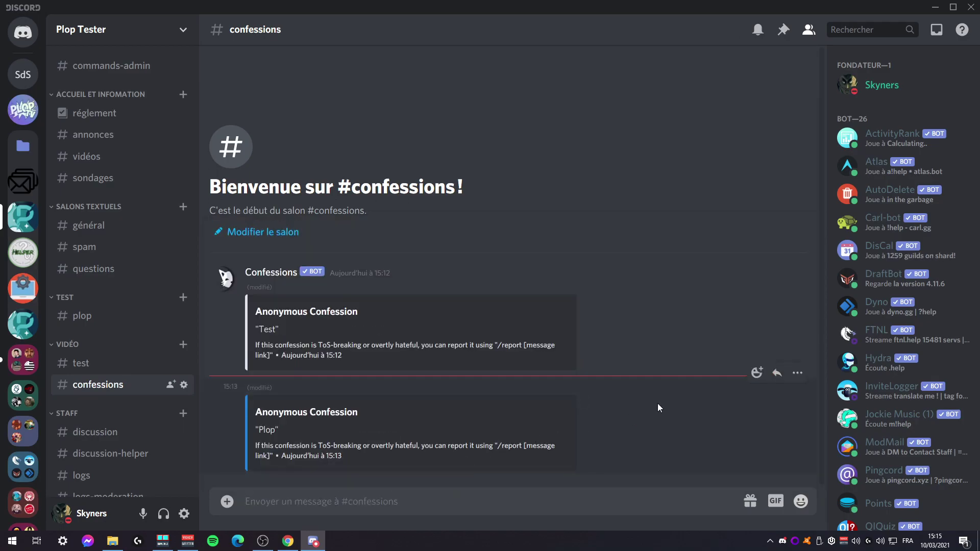